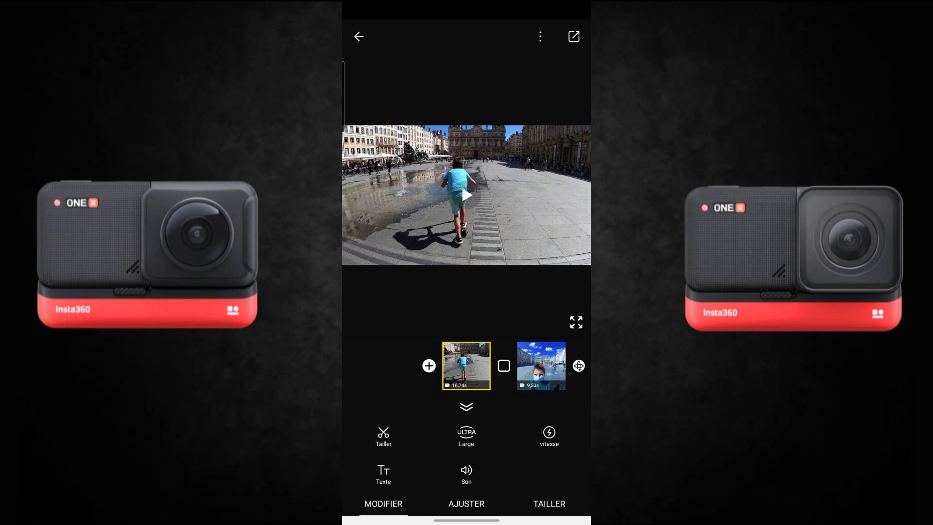
Delete the first clip, the child riding a scooter, from the video project and confirm its removal.
left_click(466, 503)
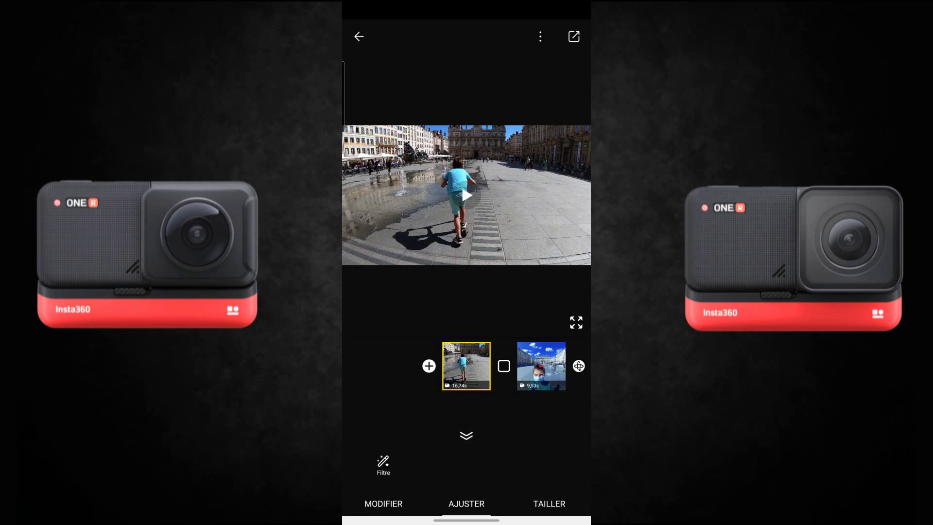
left_click(549, 504)
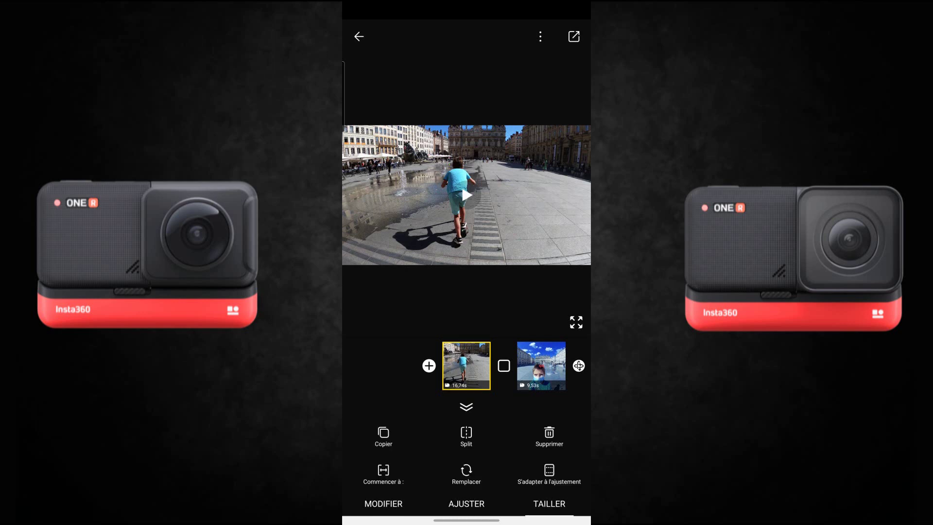
left_click(550, 432)
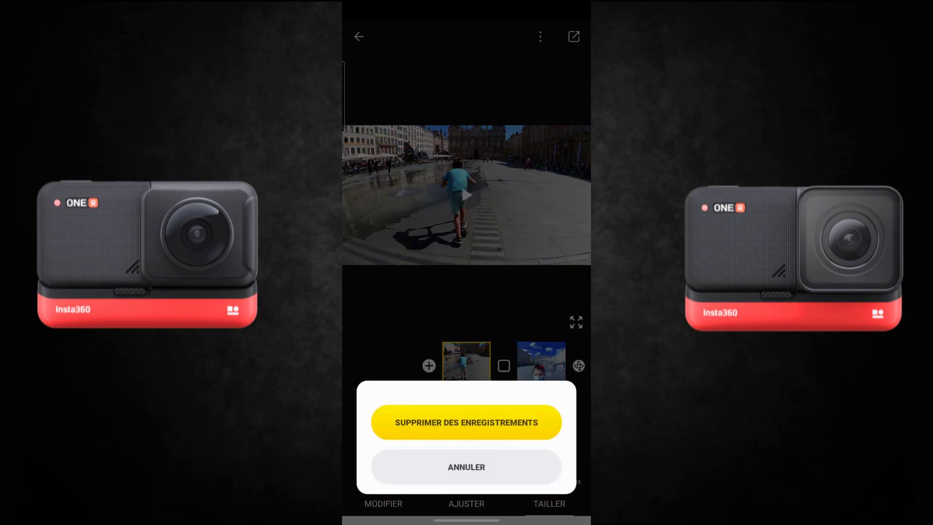
left_click(467, 423)
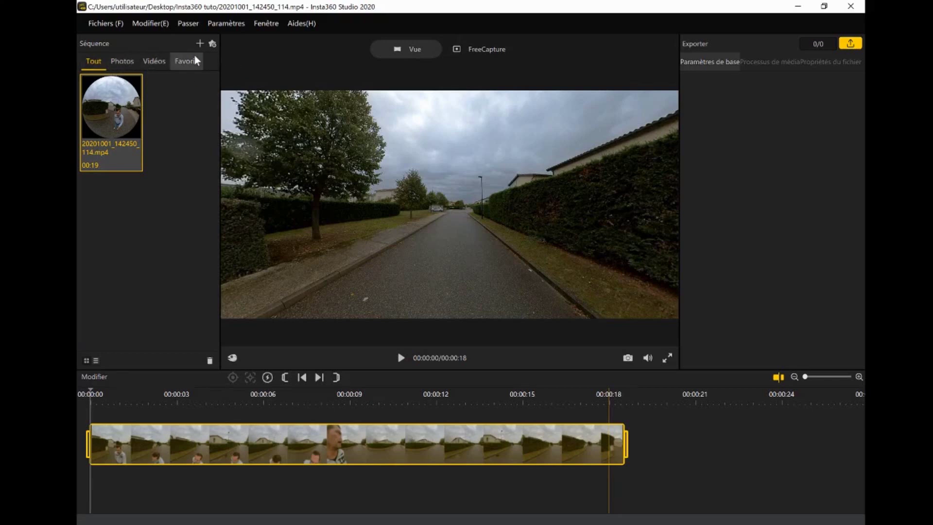
Switch to Insta360 Studio and preview the 360° clip in the Tiny Planet and Boule de cristal views, looking around the scene.
left_click_drag(454, 185, 427, 233)
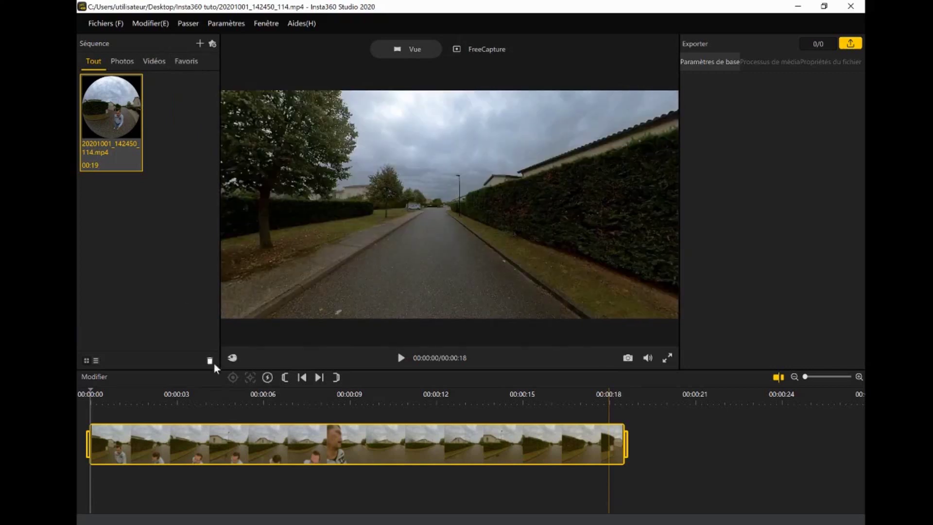
left_click(232, 360)
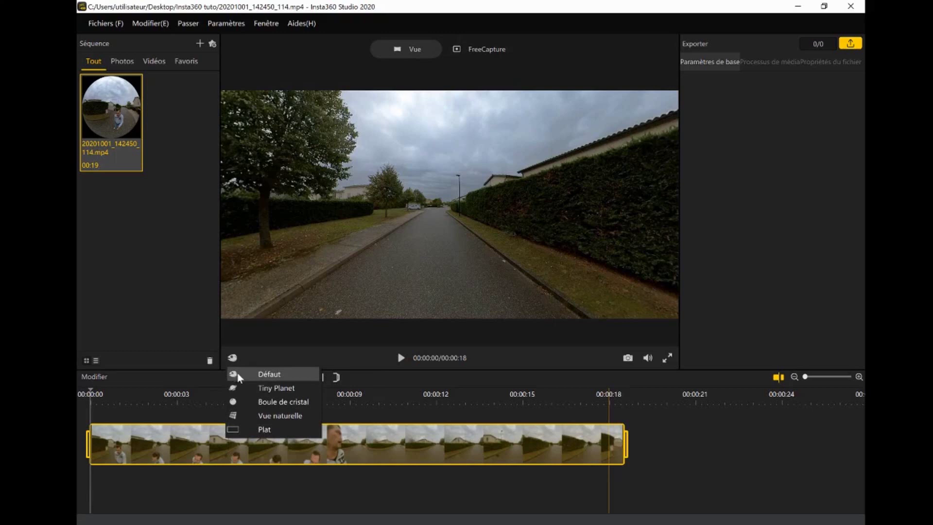
left_click(273, 388)
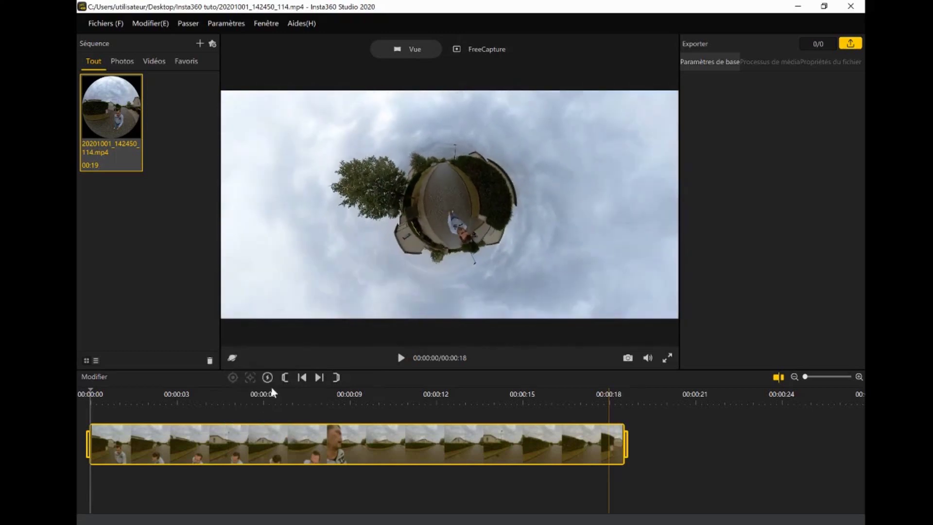
left_click(232, 357)
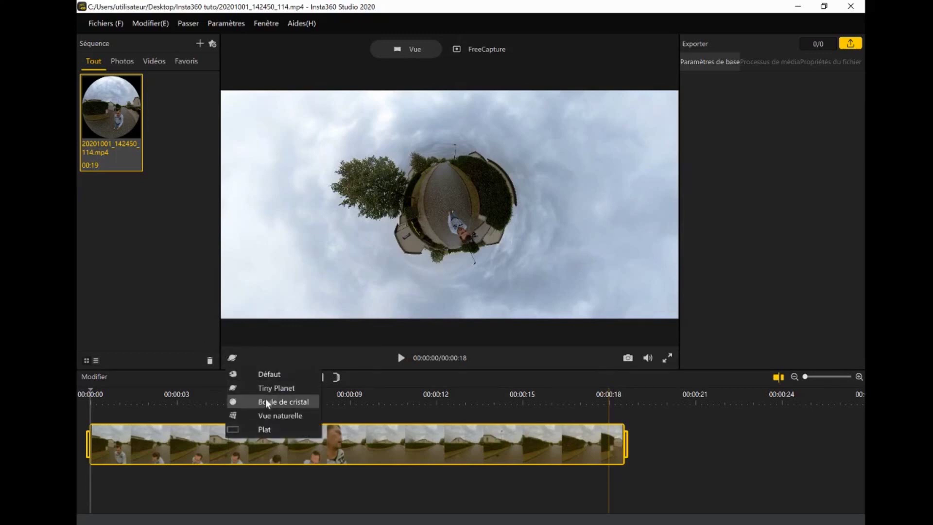
left_click(267, 402)
left_click_drag(435, 220, 440, 286)
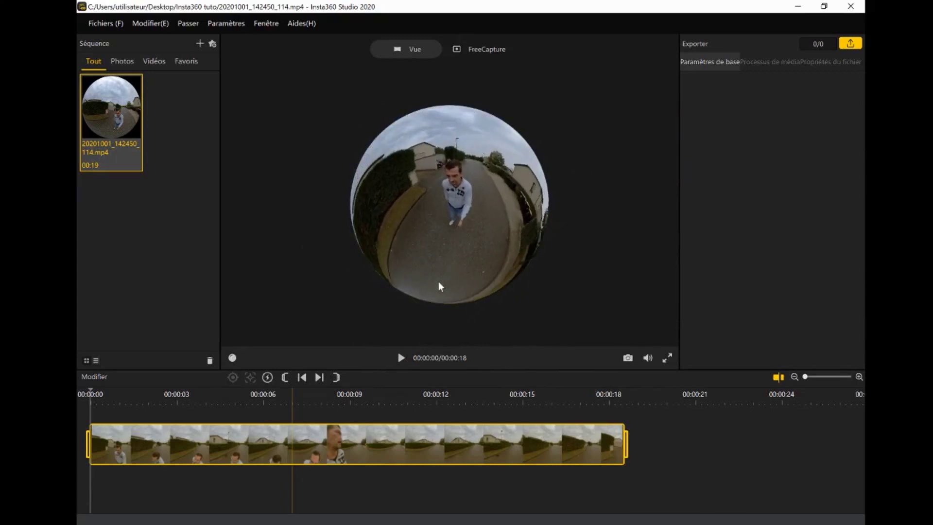
Preview the clip in the Vue naturelle and Plat projections and return it to the Défaut view.
left_click(233, 358)
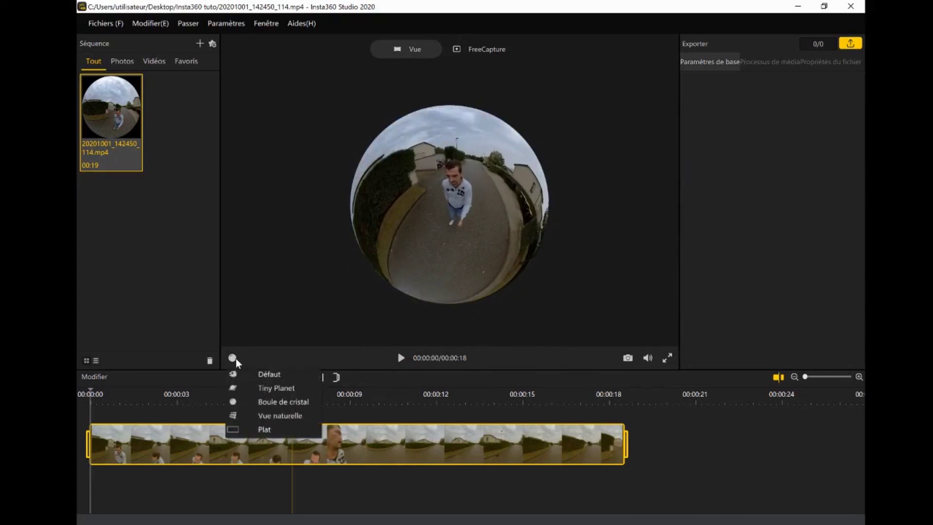
left_click(260, 414)
left_click_drag(371, 291, 362, 210)
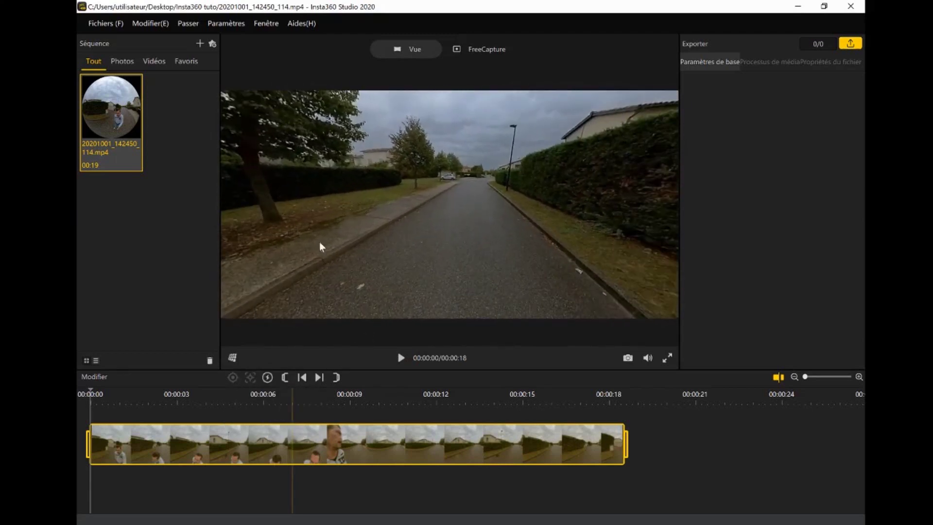
left_click(233, 358)
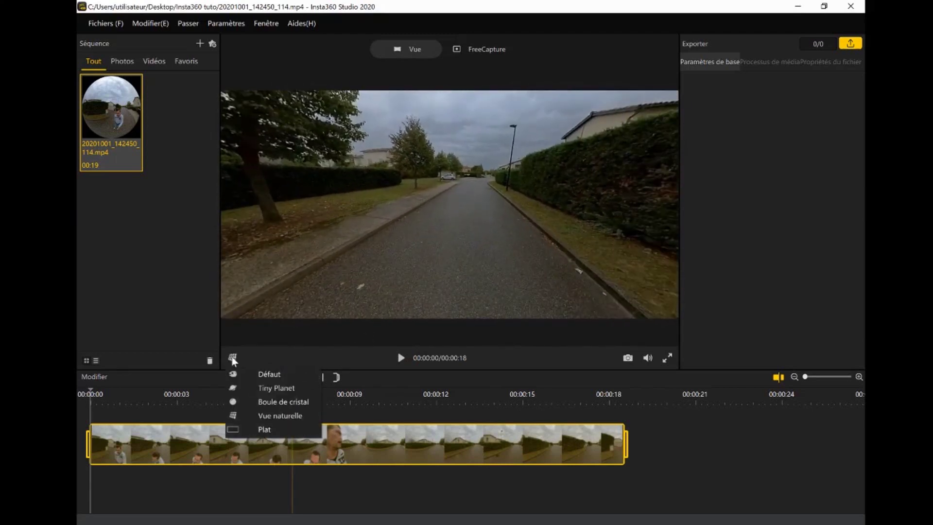
left_click(266, 431)
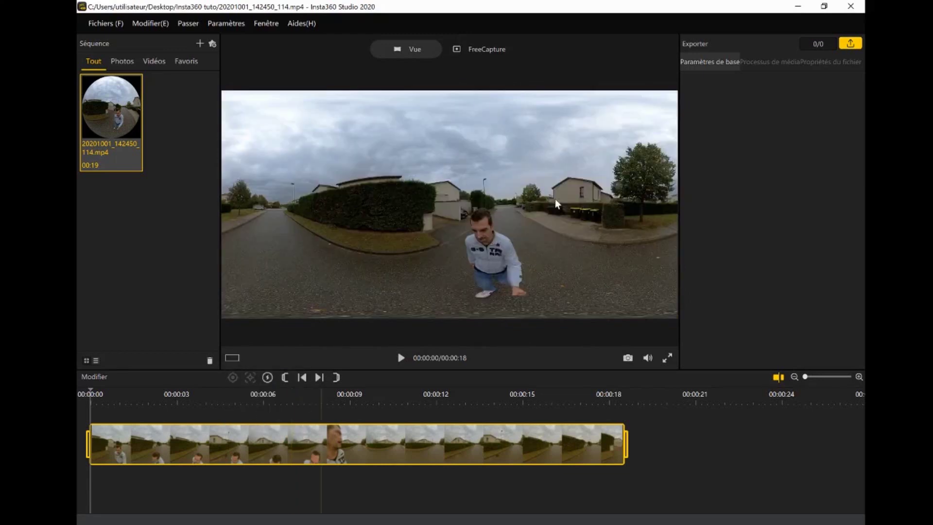
left_click(232, 359)
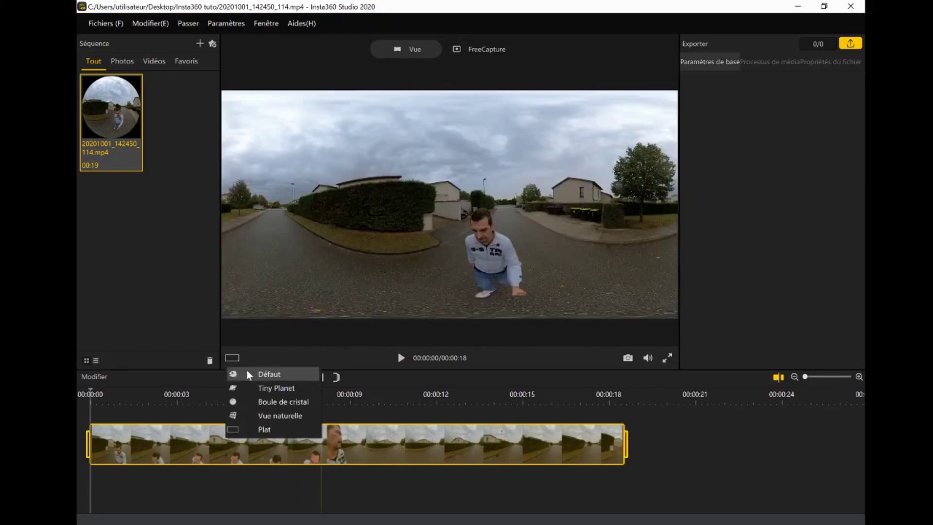
left_click(248, 375)
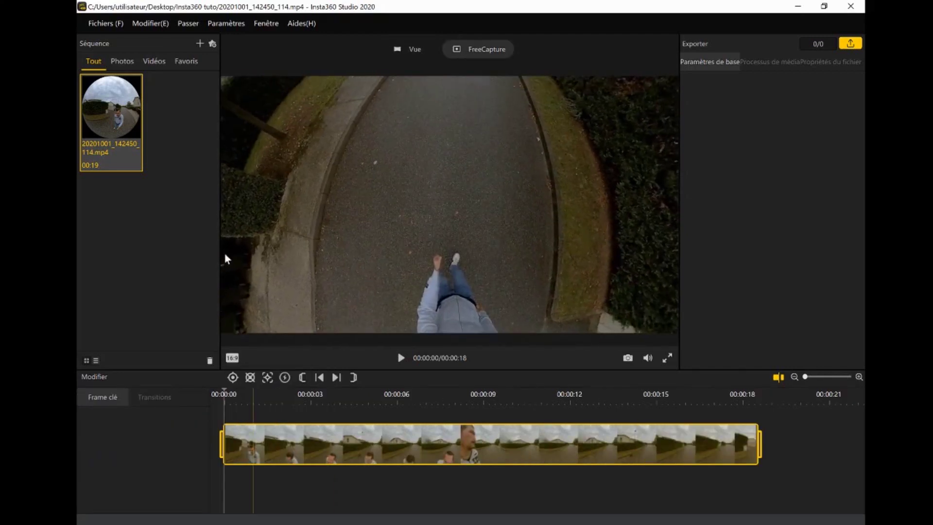
In FreeCapture, add a keyframe at the clip's start looking down, and a second at about 2 seconds framing the road ahead.
left_click(232, 377)
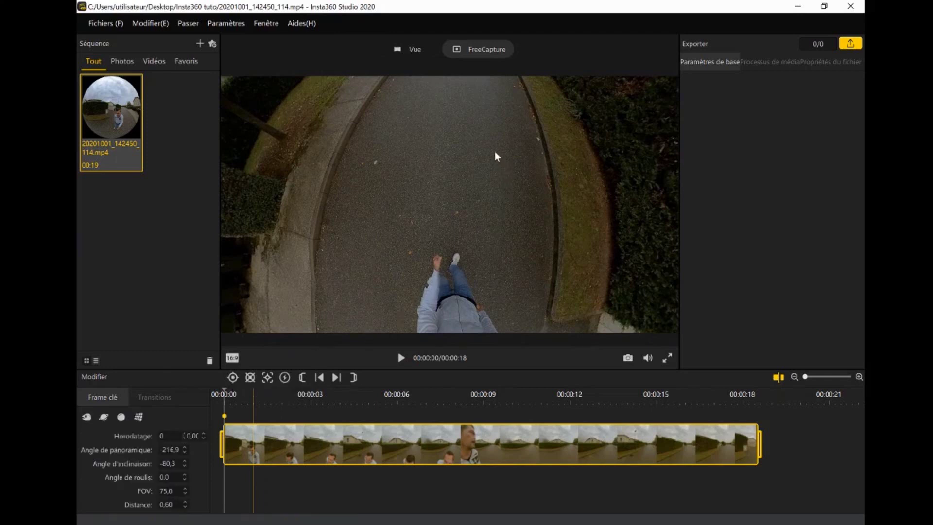
left_click(401, 358)
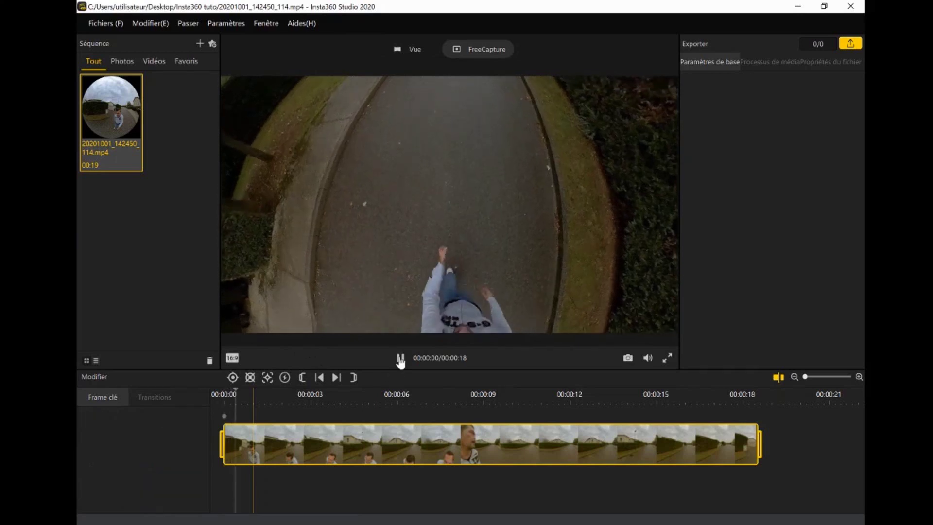
left_click(401, 358)
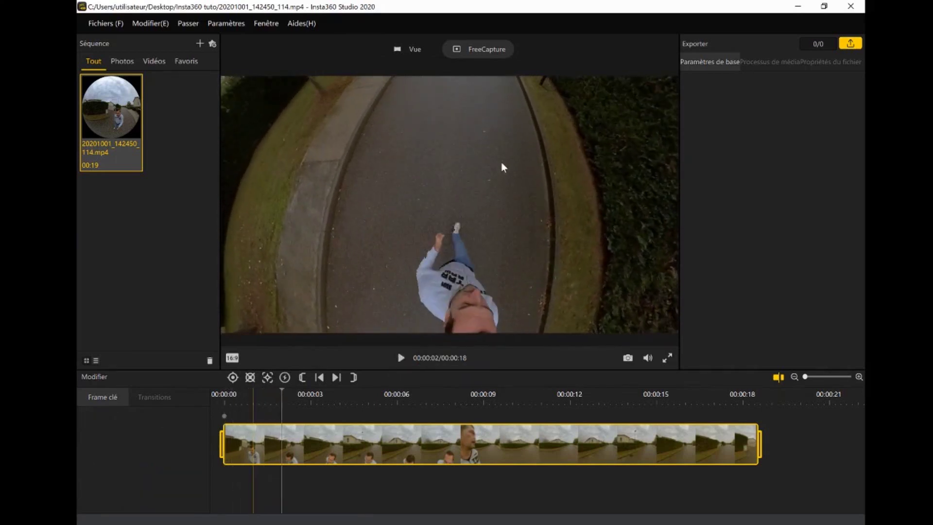
left_click_drag(492, 141, 468, 368)
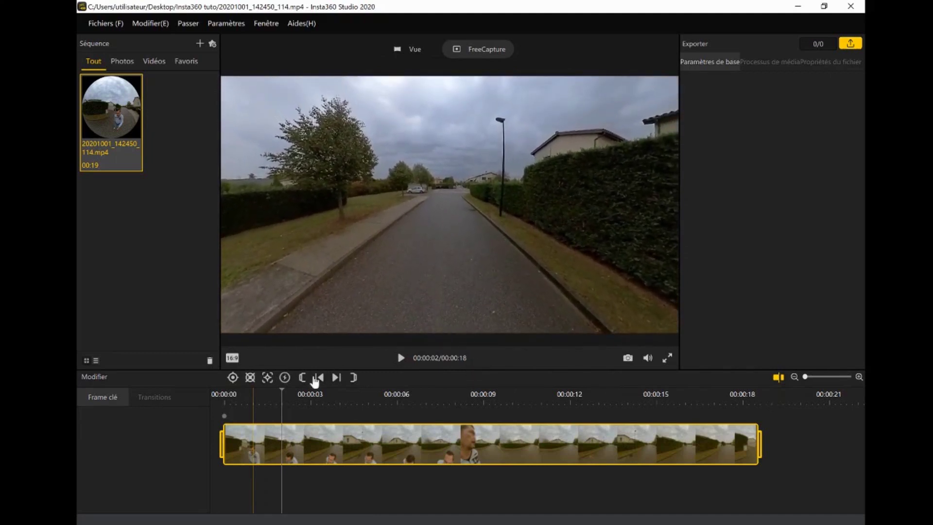
left_click(233, 378)
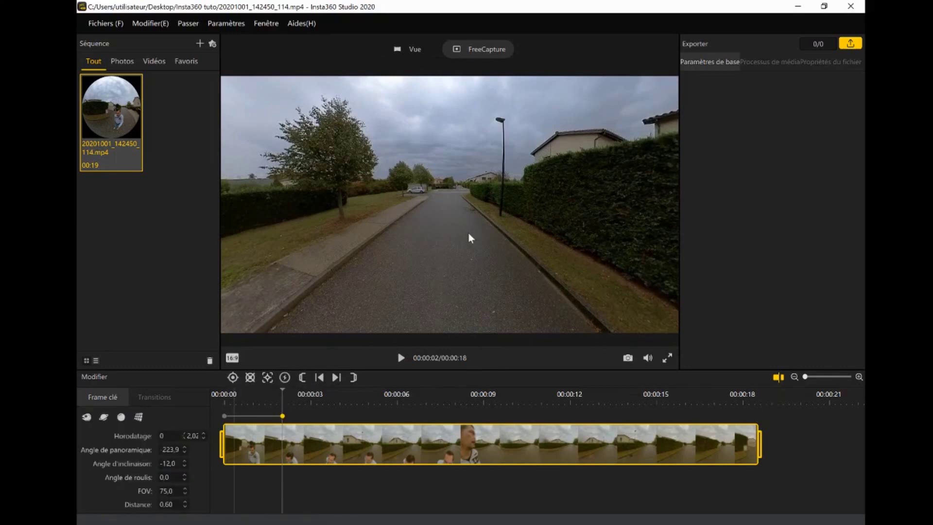
Advance the clip to about 5.6 seconds, reframe the view up to the sky, and add a keyframe there.
left_click(401, 359)
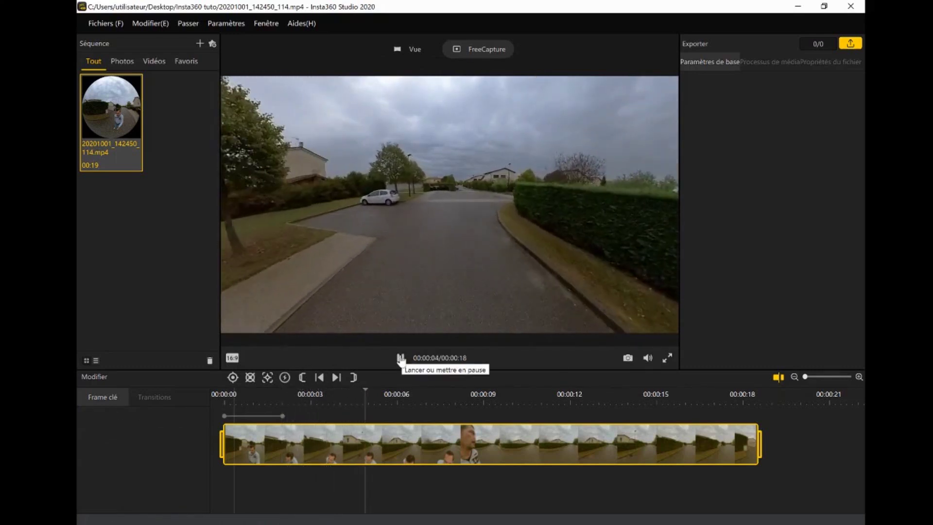
left_click(401, 359)
left_click_drag(500, 194, 465, 296)
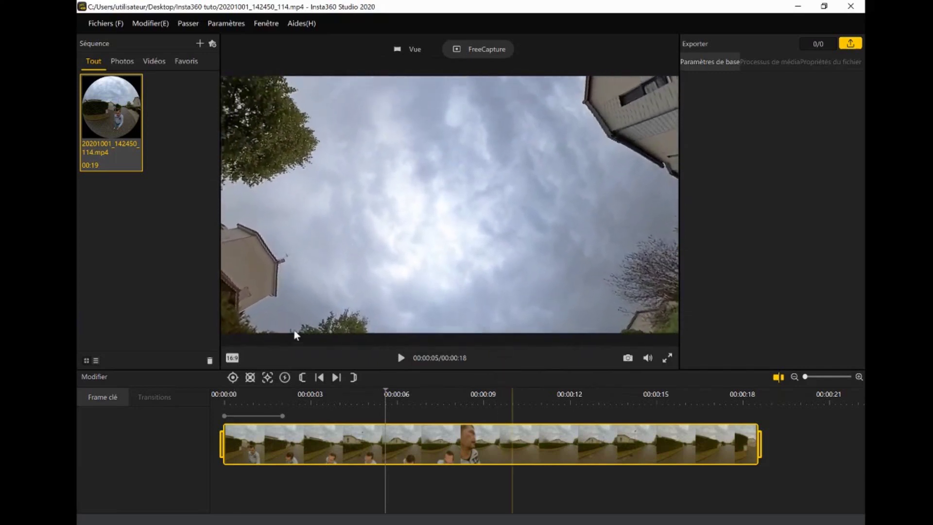
left_click(233, 377)
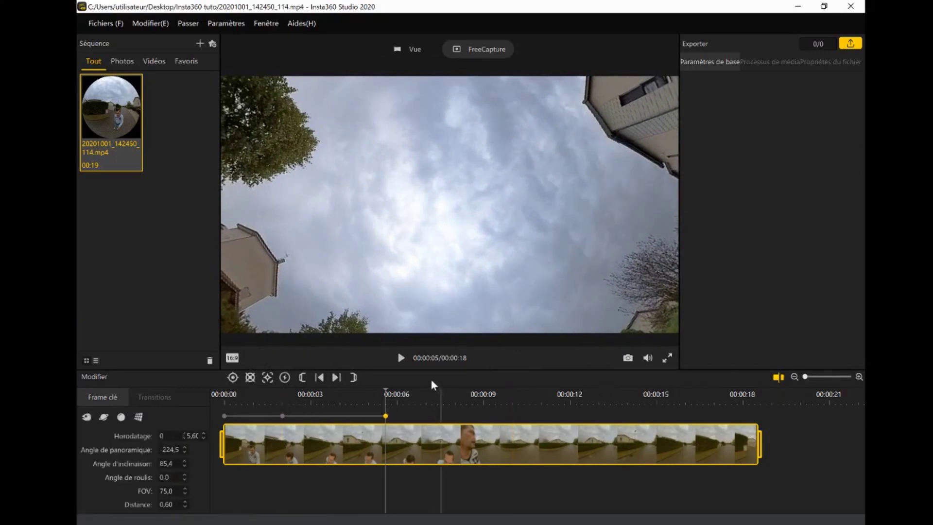
Advance the clip to about 10 seconds, reframe the view on the running man, and add a keyframe there.
left_click(400, 358)
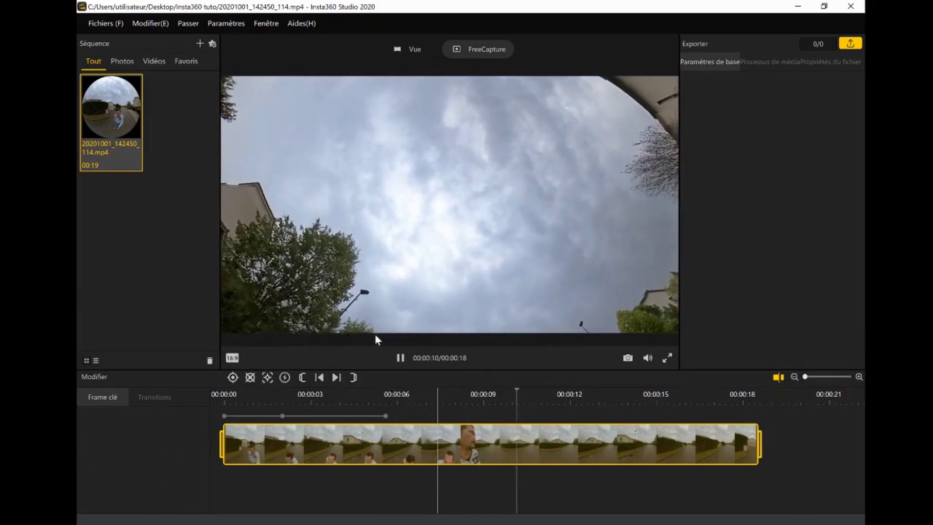
left_click(401, 358)
left_click_drag(452, 221, 372, 248)
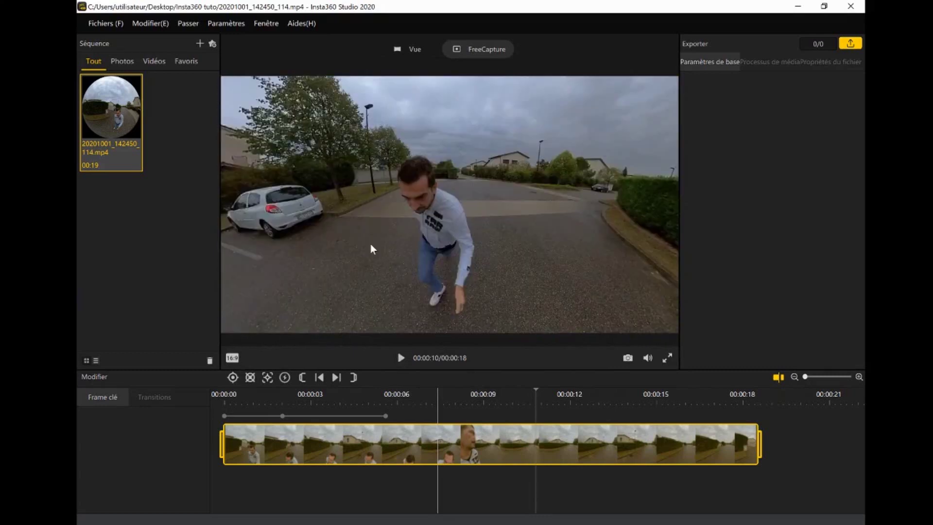
left_click(232, 377)
Play the rest of the clip and replay it from the start to check the keyframed camera movement.
left_click(400, 358)
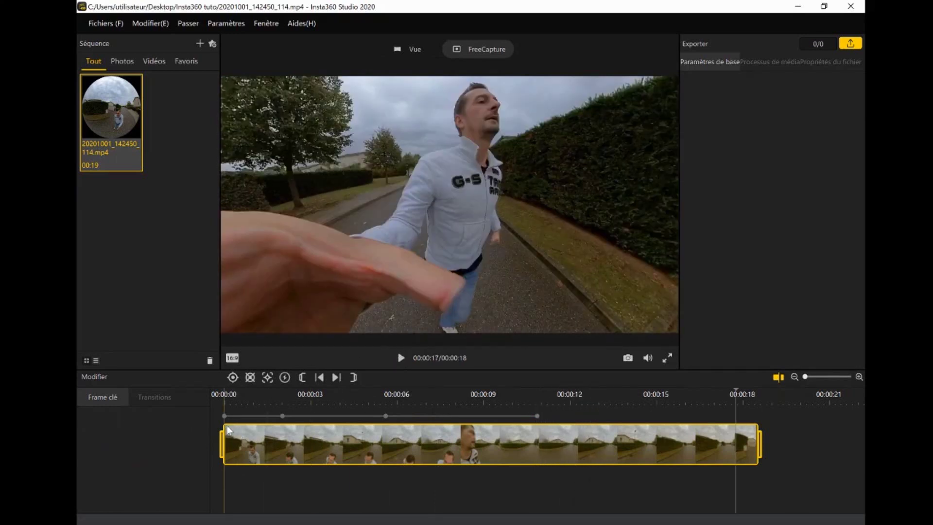
left_click(224, 399)
left_click(400, 358)
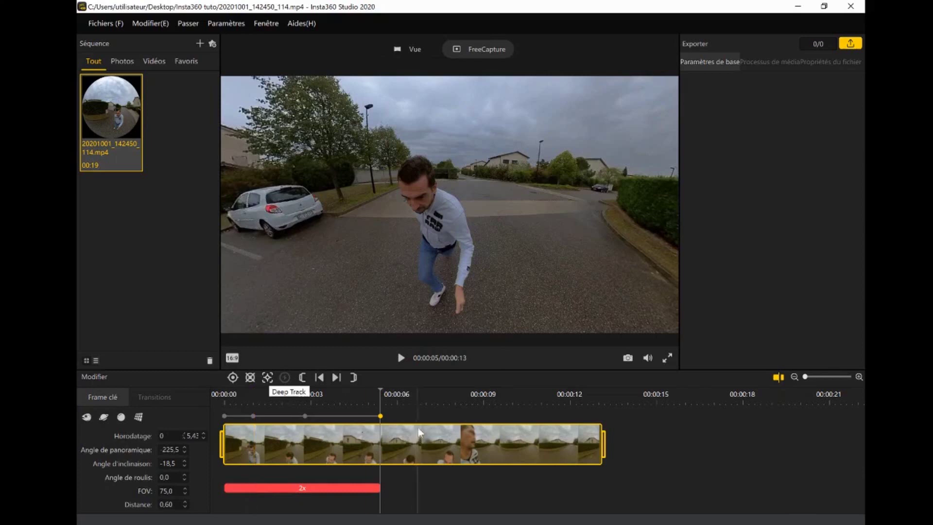
Apply Deep Track to the running man from about the 6-second mark and stop the tracking at about 7 seconds.
left_click(397, 417)
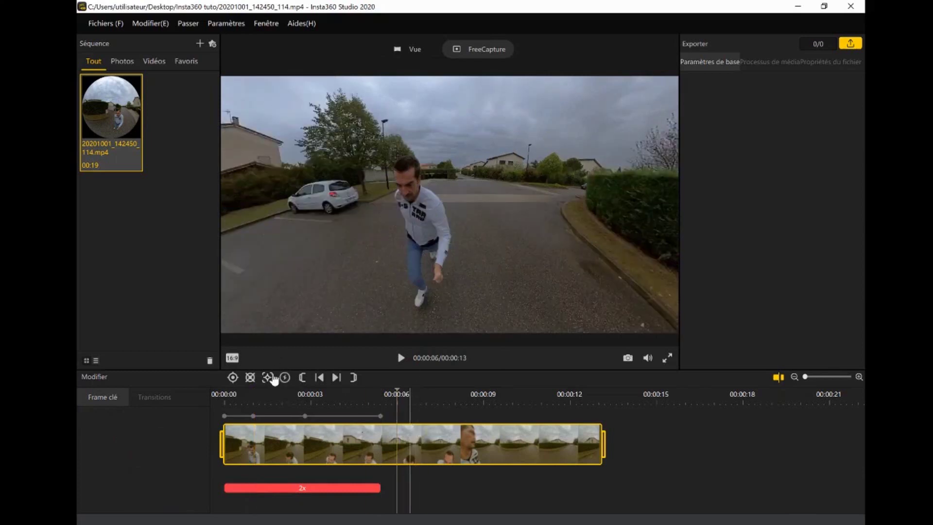
left_click(268, 376)
left_click_drag(377, 148, 455, 320)
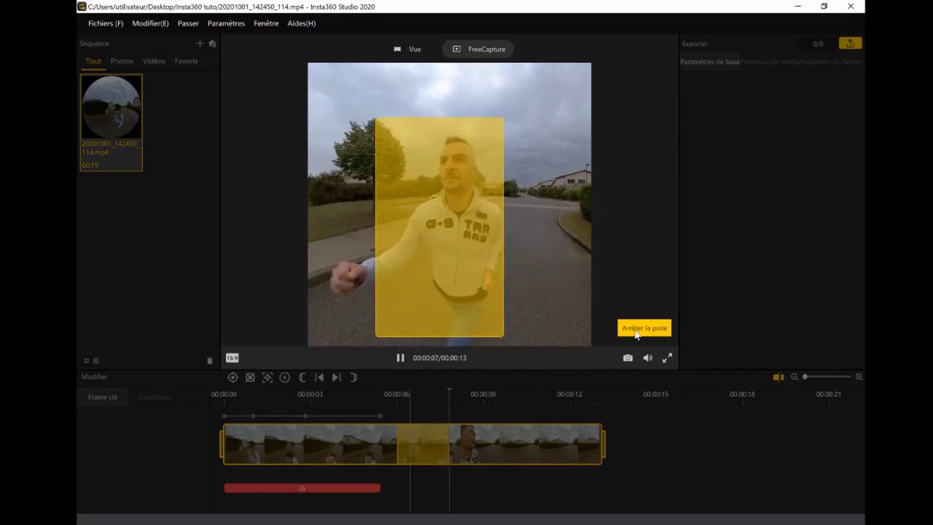
left_click(634, 329)
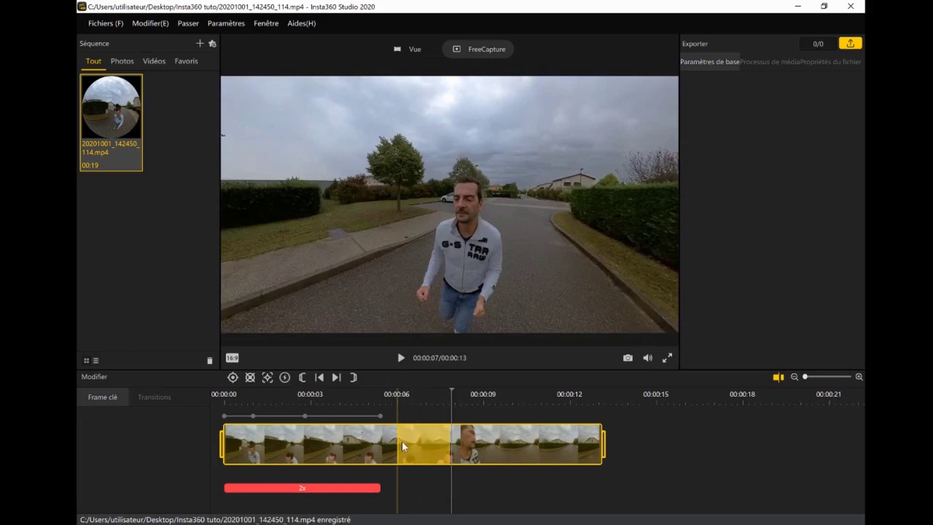
key("Delete")
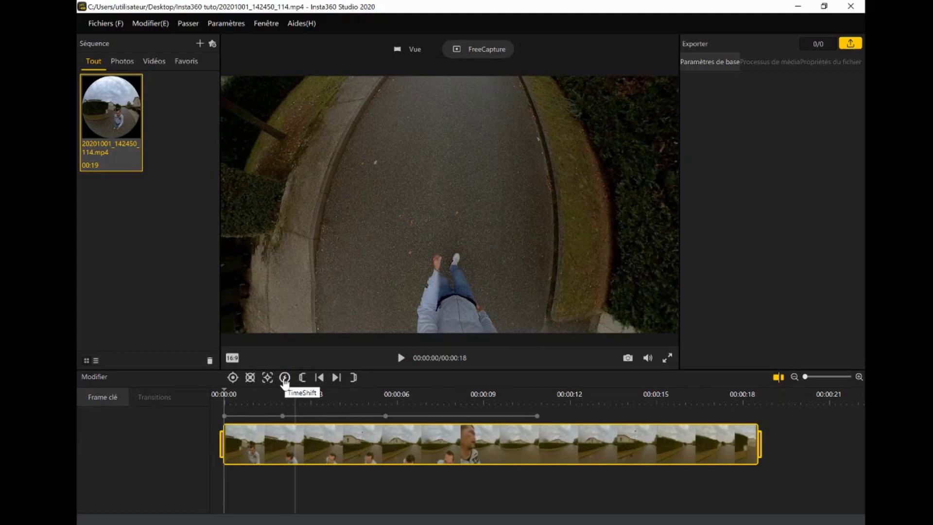
Add a 2x TimeShift segment running from the start of the clip to the last keyframe.
left_click(284, 379)
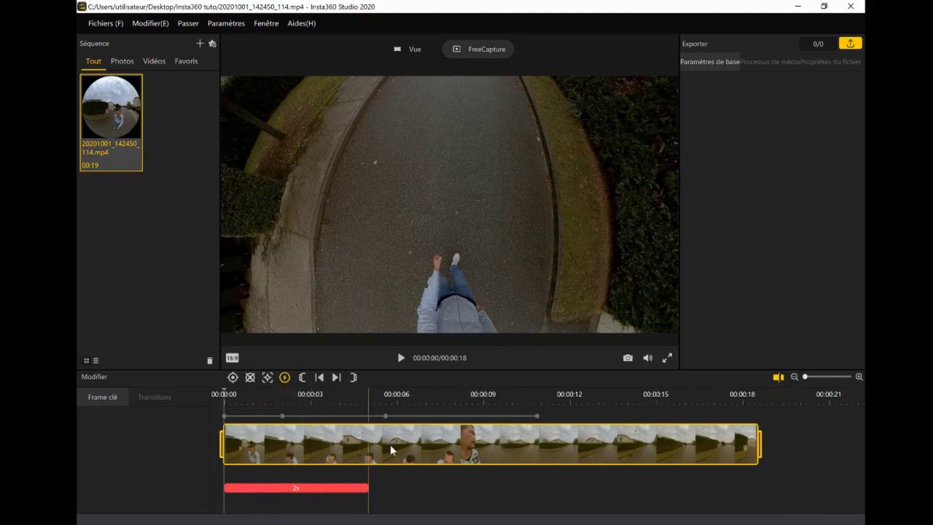
left_click(538, 437)
left_click(333, 377)
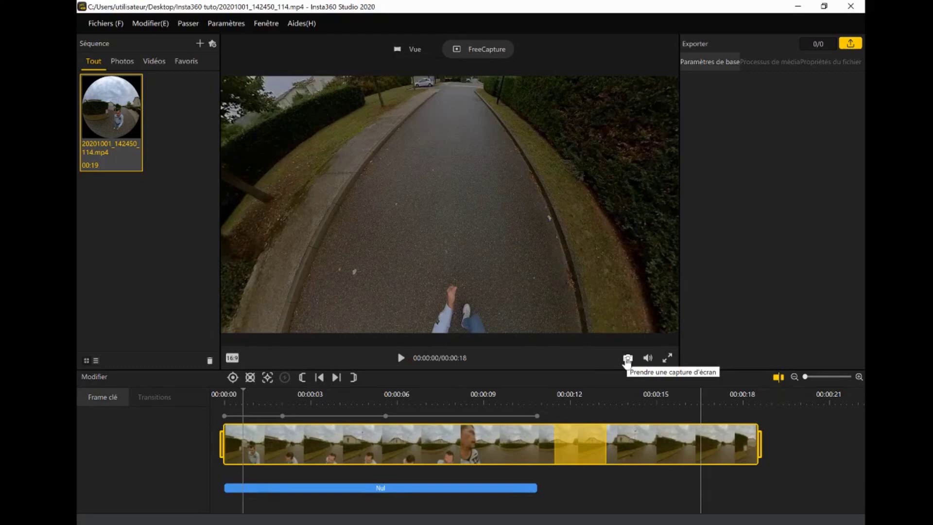
Set the tilt angle (Angle d'inclinaison) of the keyframe at the clip's start to -86.3.
left_click(225, 416)
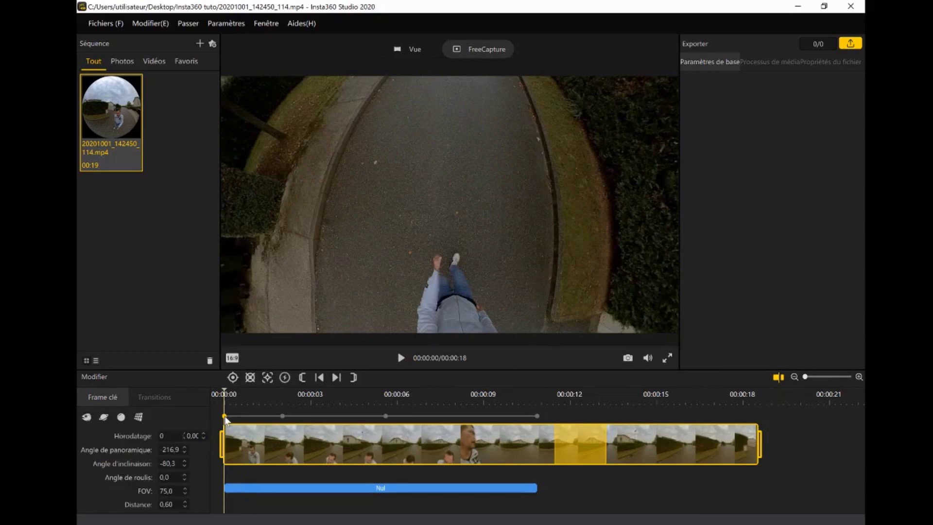
left_click(185, 465)
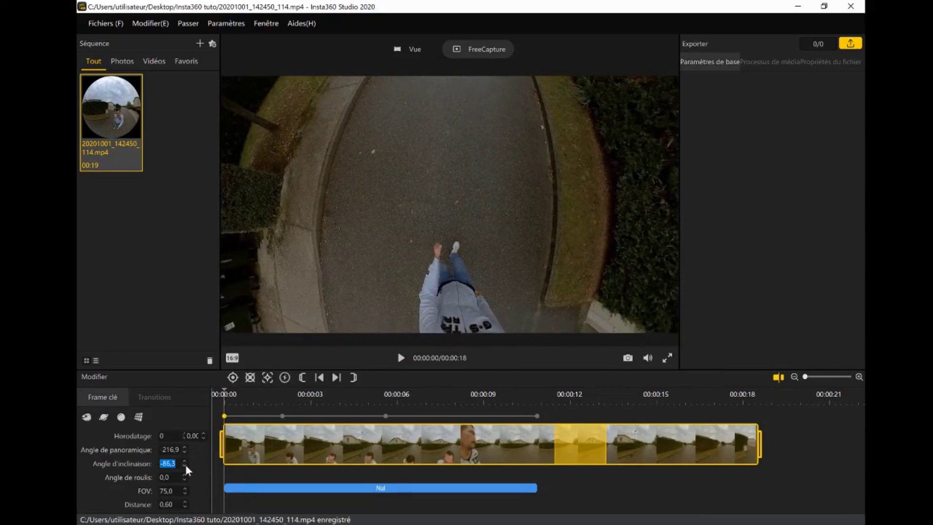
Set the start keyframe's roll angle to 3.0 and reframe its view to a pan of 145.2 and tilt of -93.2.
left_click(184, 475)
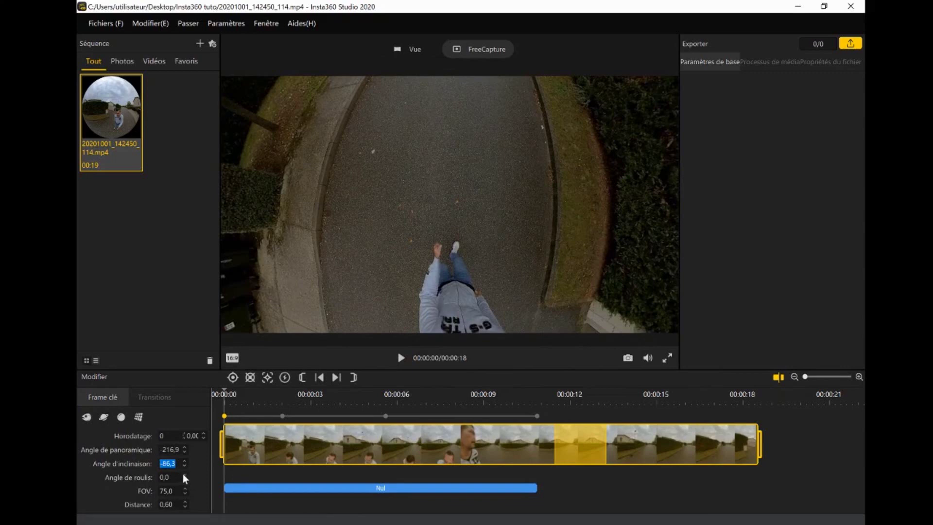
left_click_drag(445, 296, 441, 190)
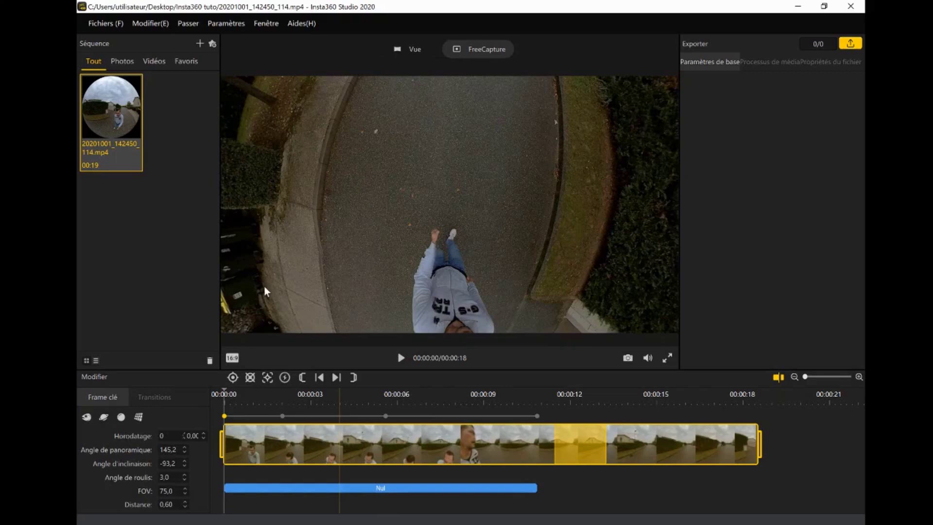
Set the tilt angle (Angle d'inclinaison) of the keyframe at about 2 seconds to -14.0.
left_click(399, 444)
left_click(348, 445)
left_click(310, 443)
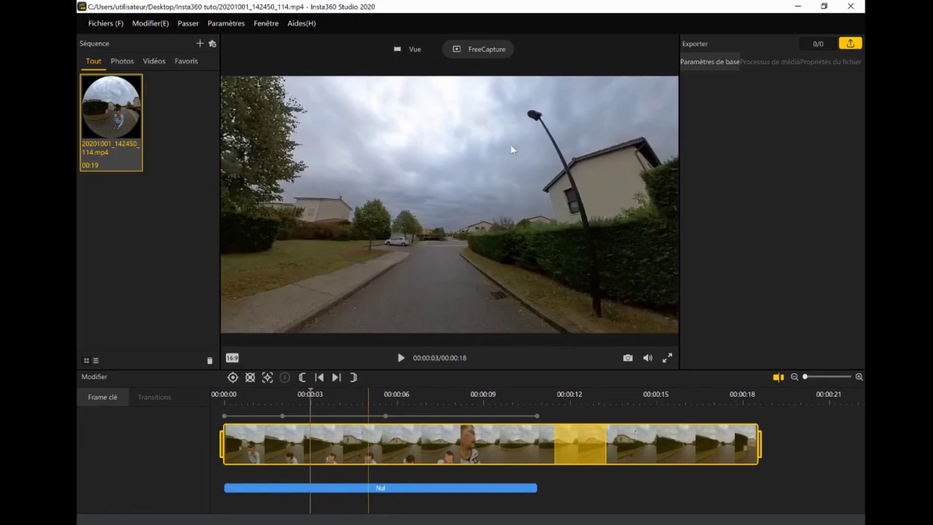
left_click_drag(301, 396, 283, 419)
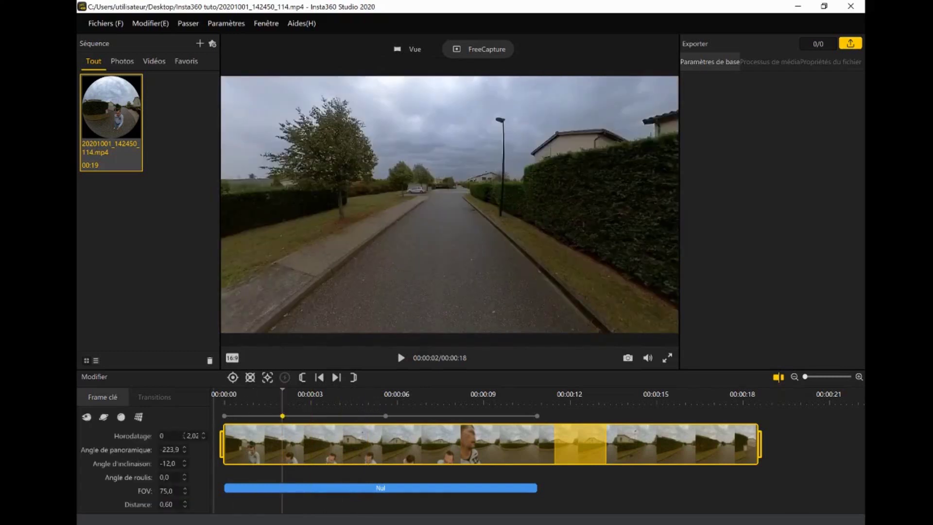
left_click(185, 463)
left_click(185, 463)
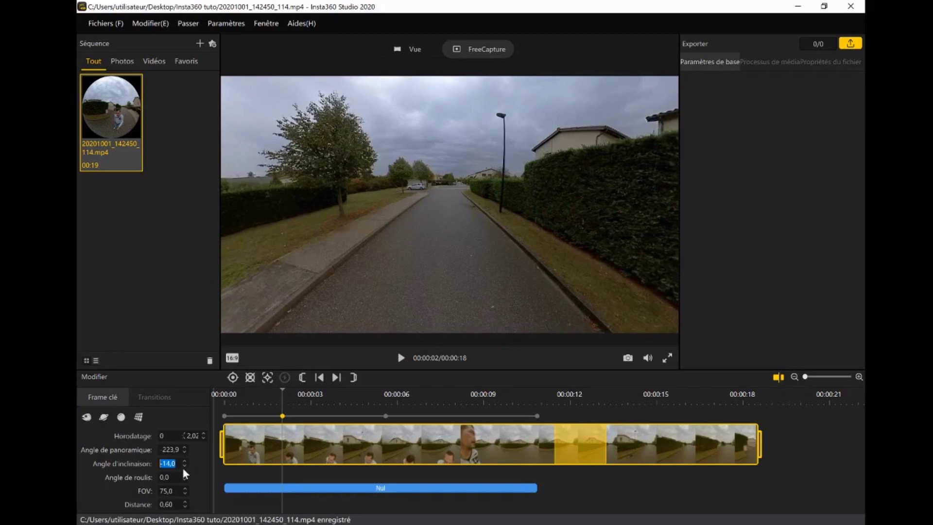
Raise the roll angle (Angle de roulis) of the 2-second keyframe to 32.0.
left_click(185, 475)
left_click(185, 475)
left_click(185, 474)
left_click(185, 474)
left_click(186, 474)
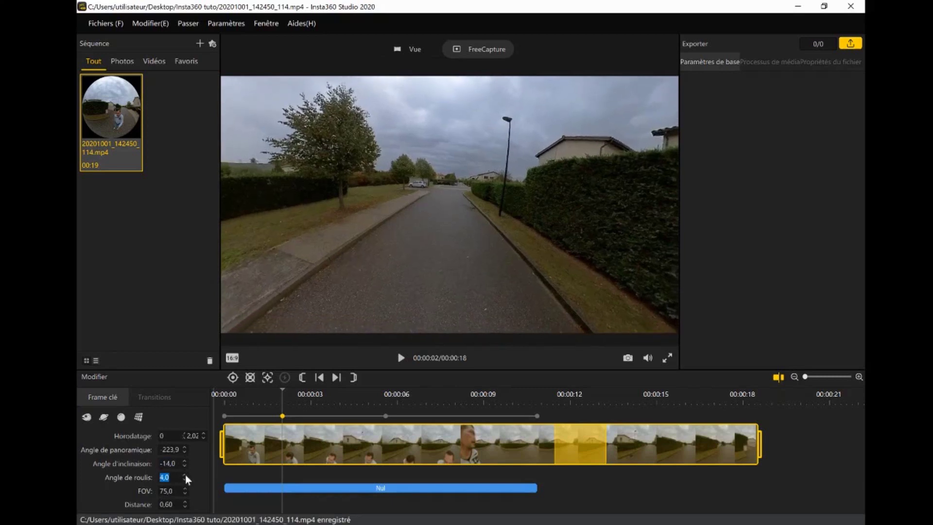
left_click(185, 474)
left_click(185, 475)
left_click(185, 474)
left_click(185, 474)
left_click(185, 474)
left_click(185, 474)
left_click(185, 474)
left_click(185, 474)
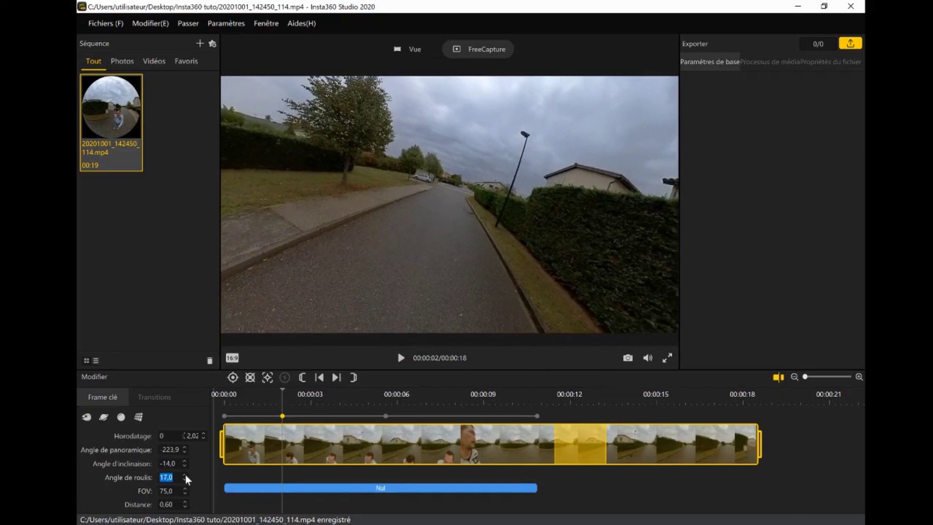
left_click(185, 474)
left_click(186, 474)
left_click(185, 474)
left_click(185, 474)
left_click(185, 474)
left_click(185, 474)
left_click(186, 475)
left_click(185, 474)
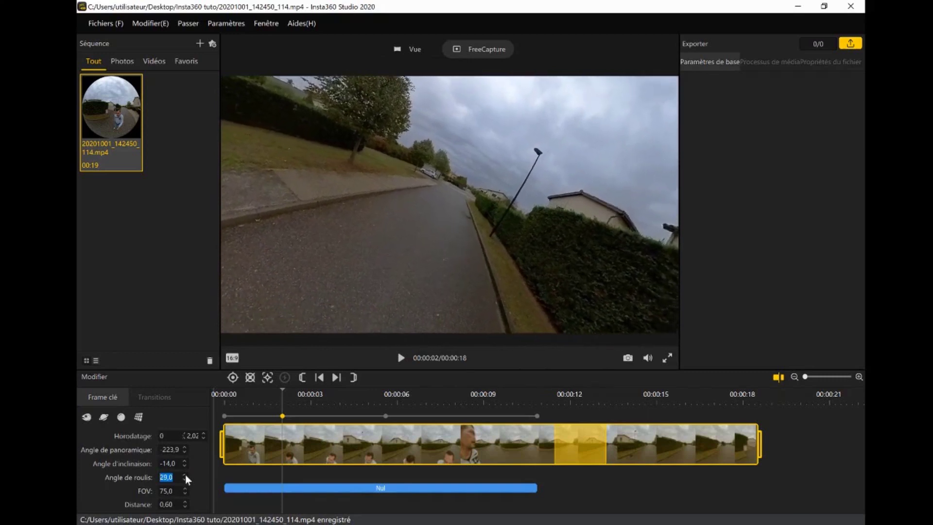
left_click(185, 474)
left_click(185, 474)
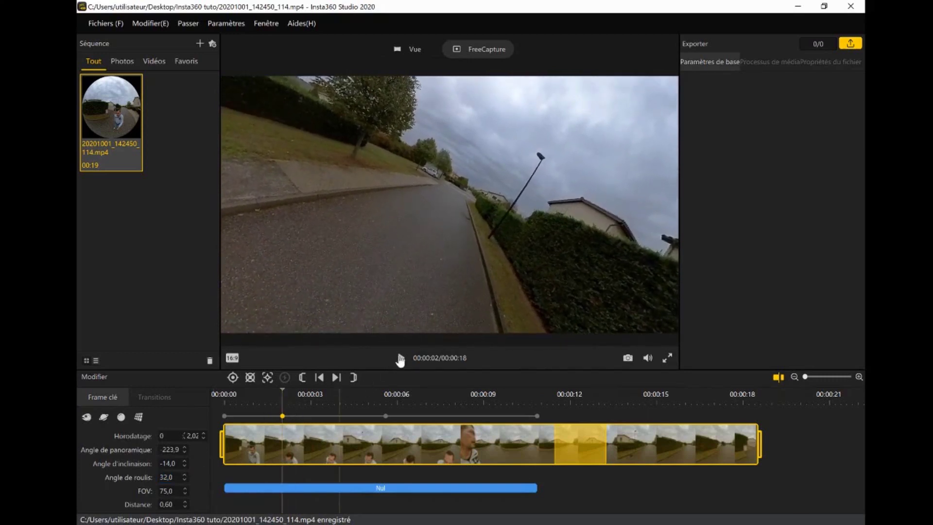
Play the clip from about 1 second to past the third keyframe to check the rolled camera movement.
left_click(252, 413)
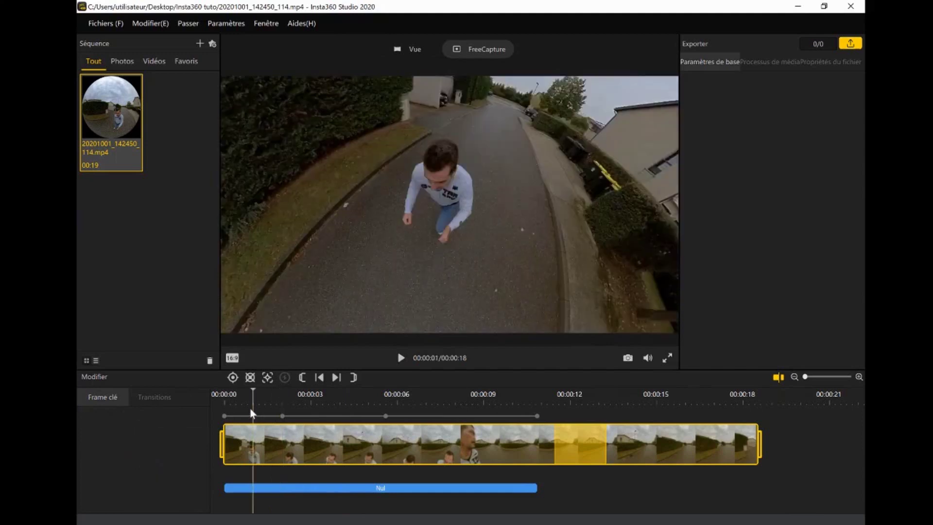
left_click(401, 358)
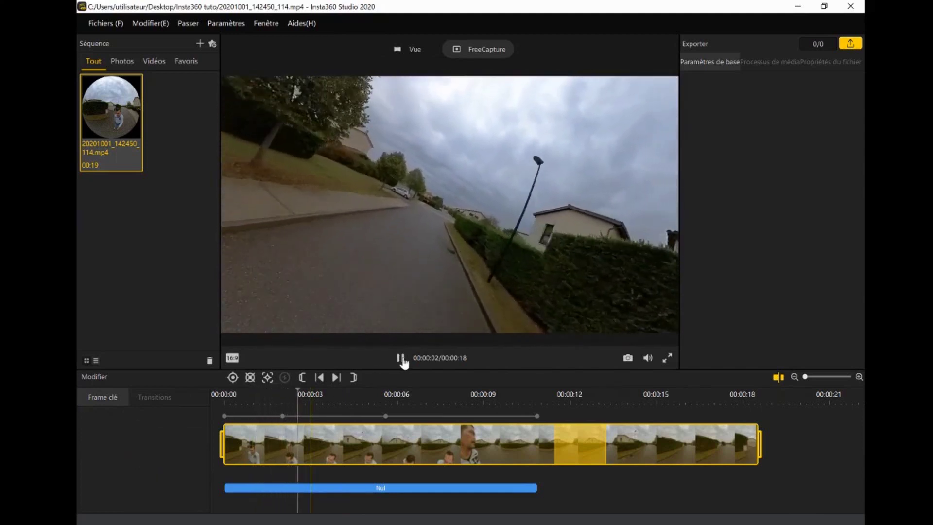
left_click(400, 358)
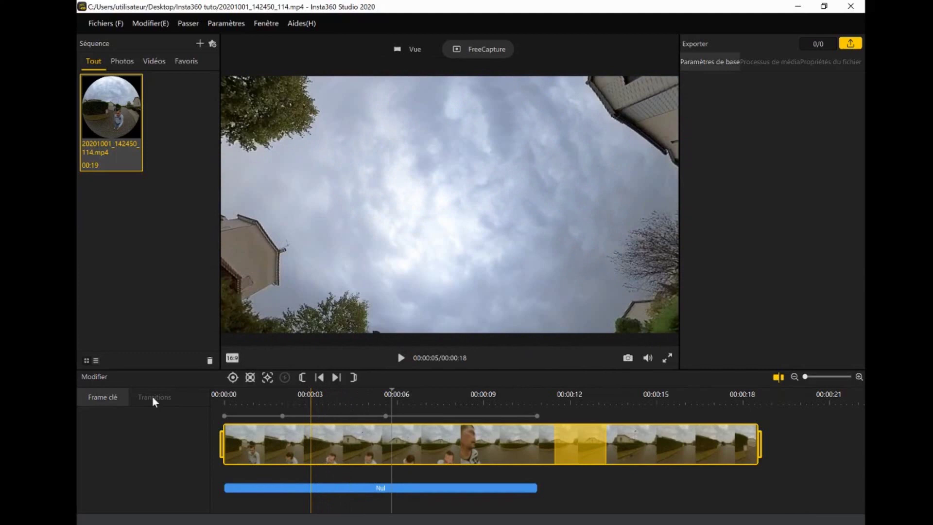
Apply the "Entrer-en-glissant Sortir-en-fondu" transition between the second and third keyframes.
left_click(314, 416)
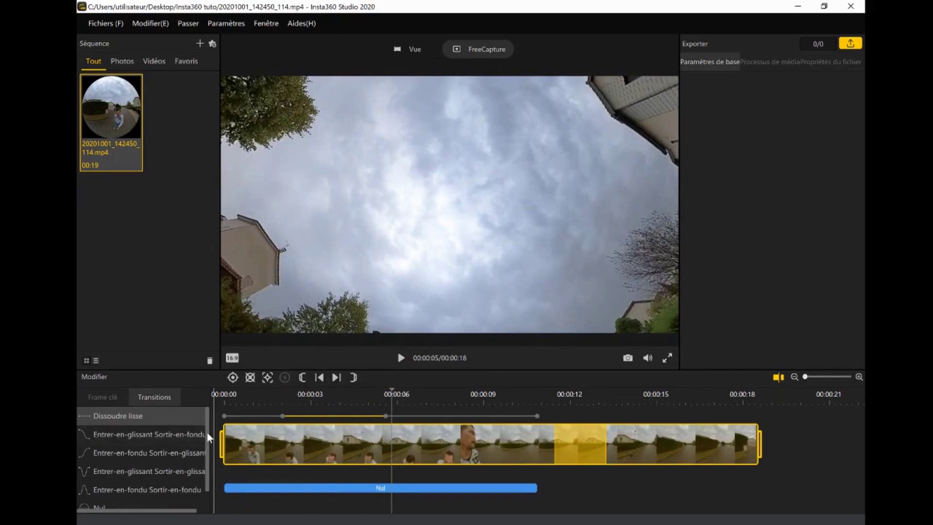
scroll(206, 445, "down", 1)
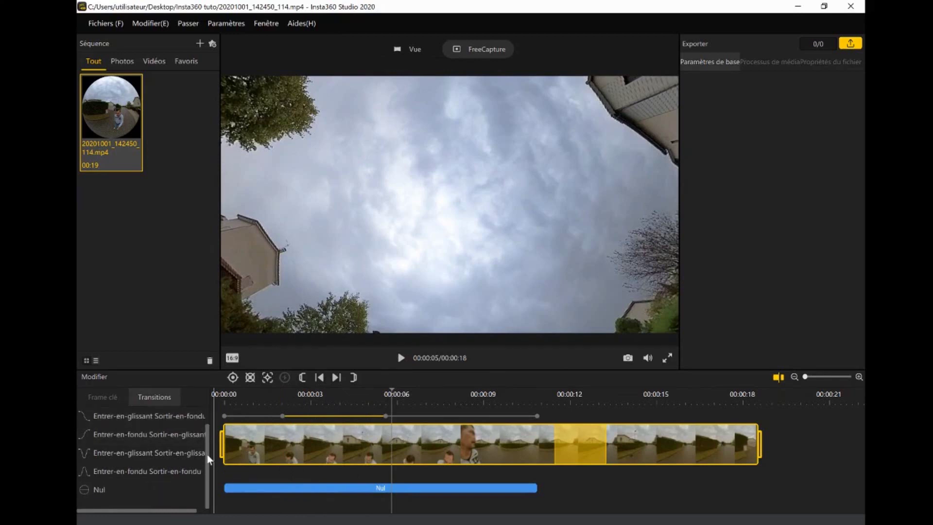
scroll(208, 452, "up", 1)
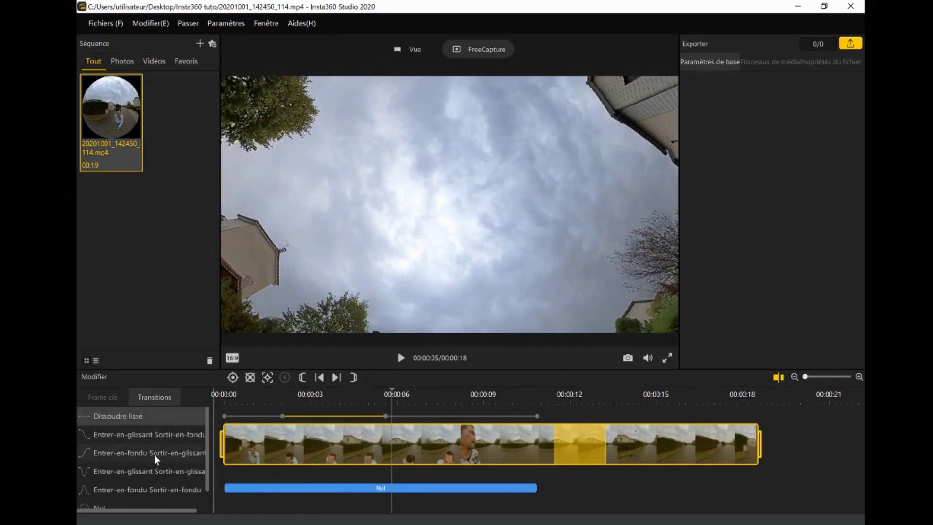
key("ctrl+s")
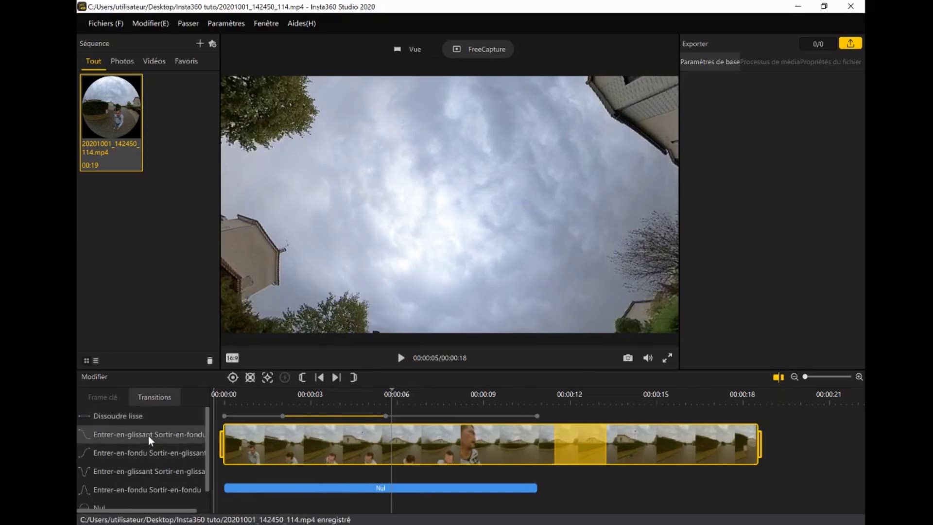
Play the clip from just before the second keyframe to about 7 seconds to check the transition.
left_click(273, 411)
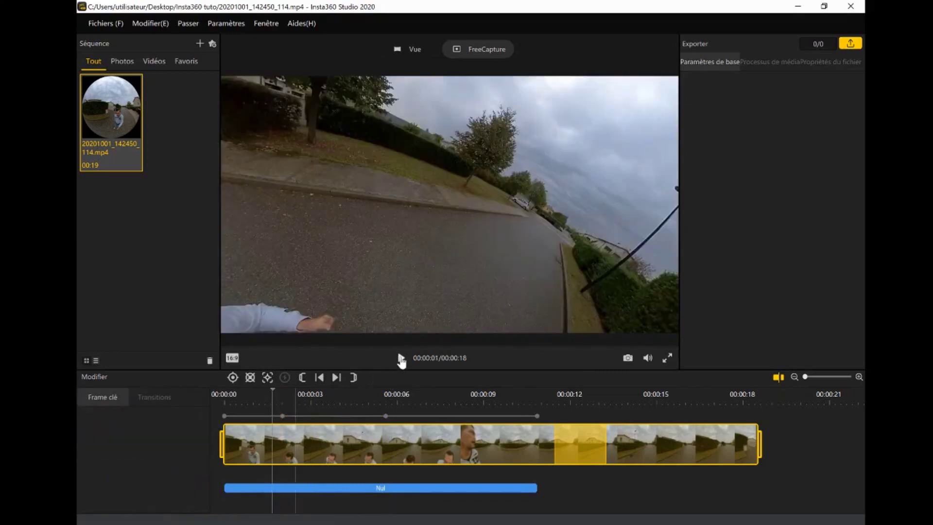
left_click(401, 360)
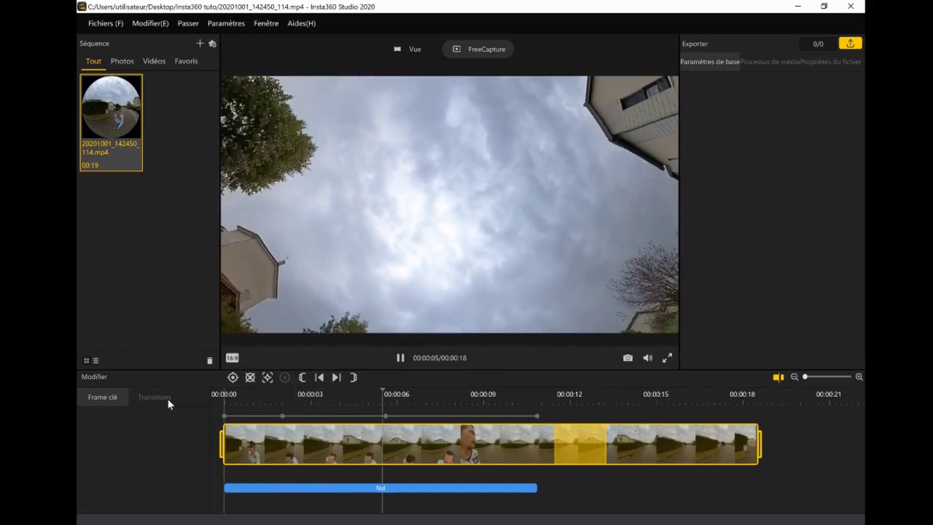
left_click(400, 357)
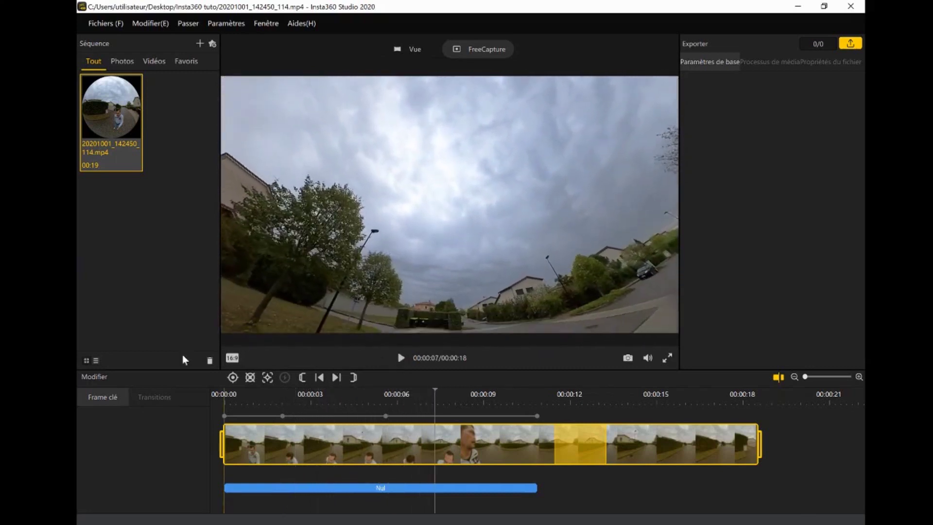
Change the video's aspect ratio to 2.35:1 and play the clip to check the wider framing.
left_click(233, 358)
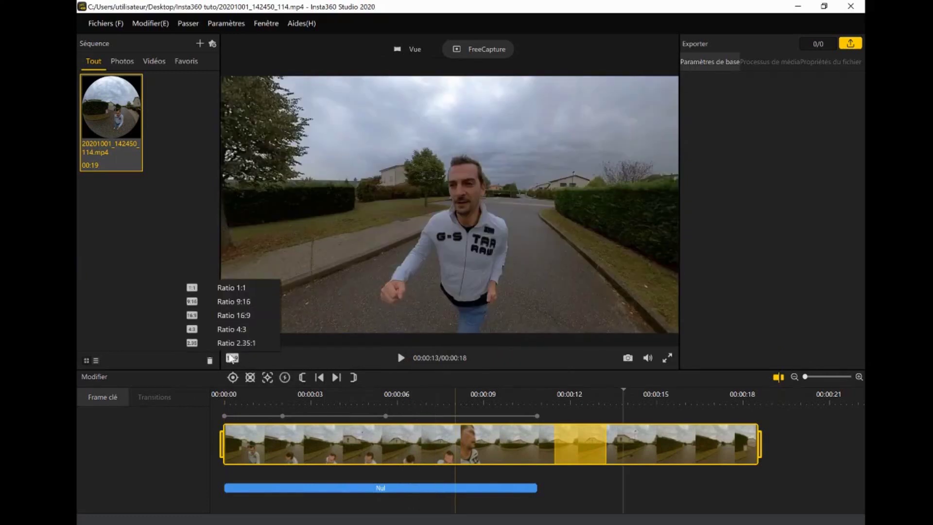
left_click(239, 343)
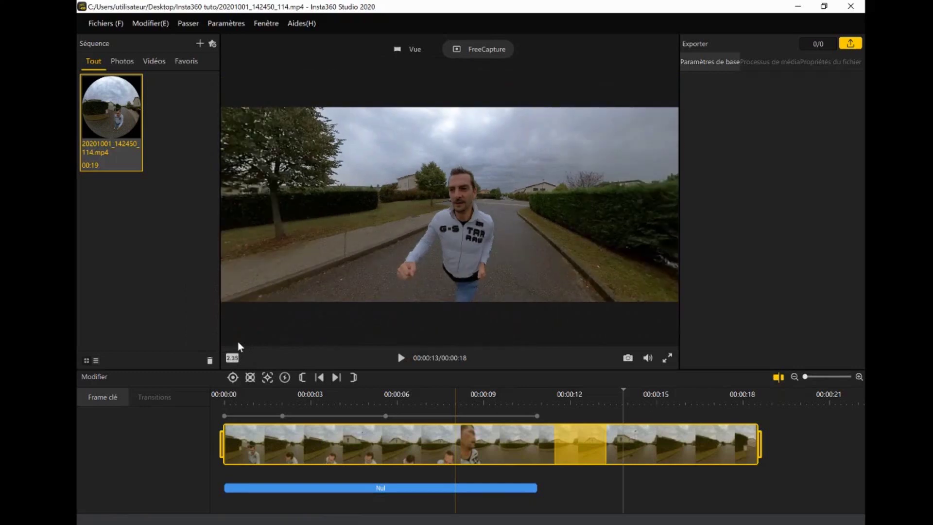
left_click(399, 360)
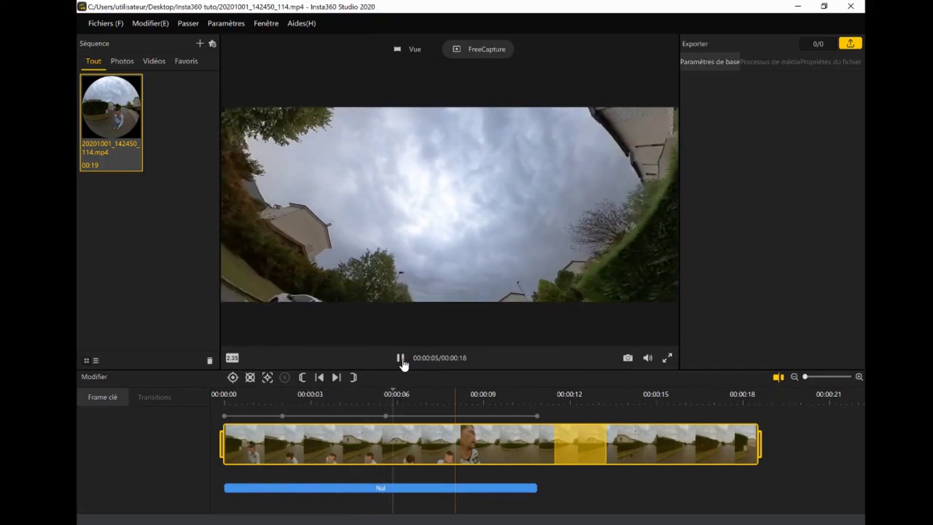
left_click(403, 362)
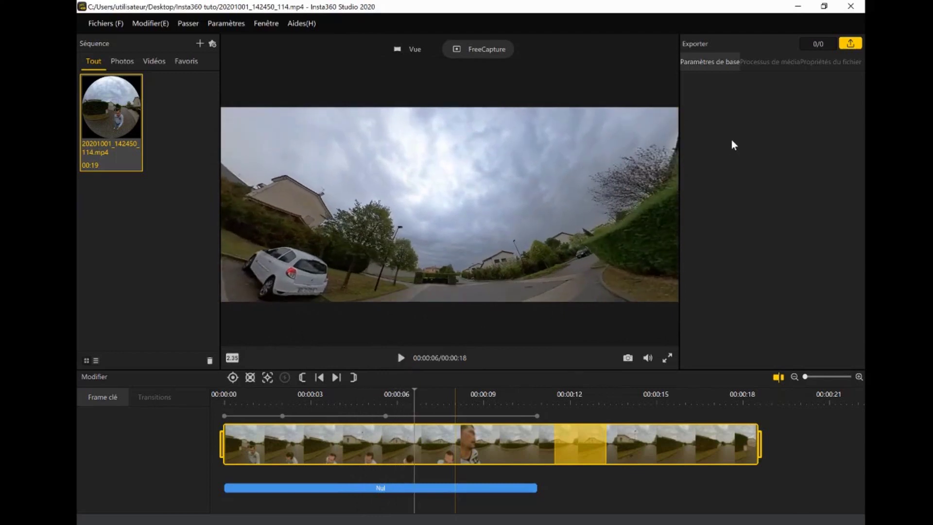
Review the video export settings without exporting, along with the clip's media processing options and file properties.
left_click(850, 43)
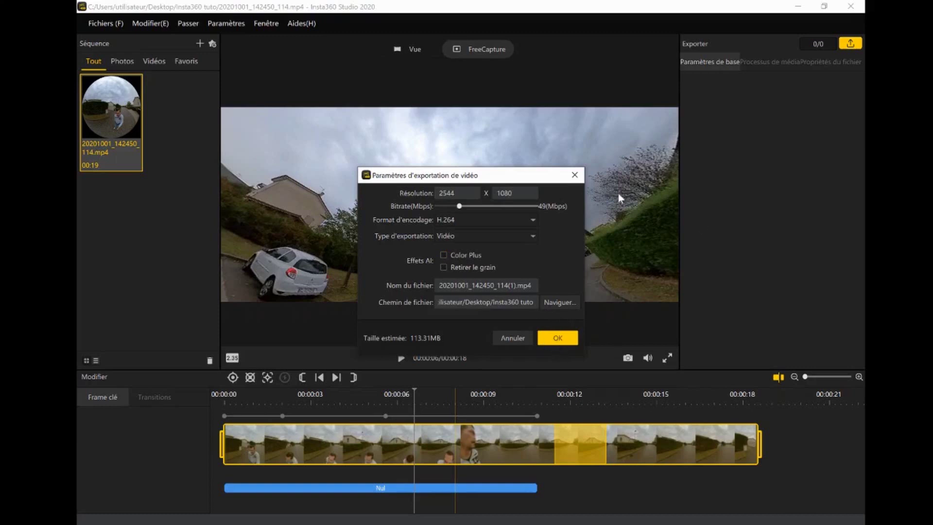
left_click(575, 175)
left_click(776, 67)
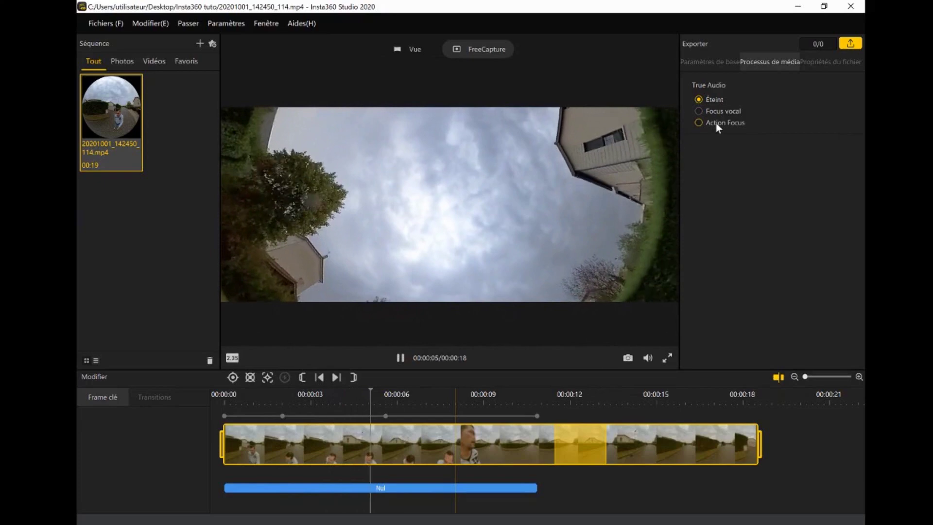
left_click(836, 63)
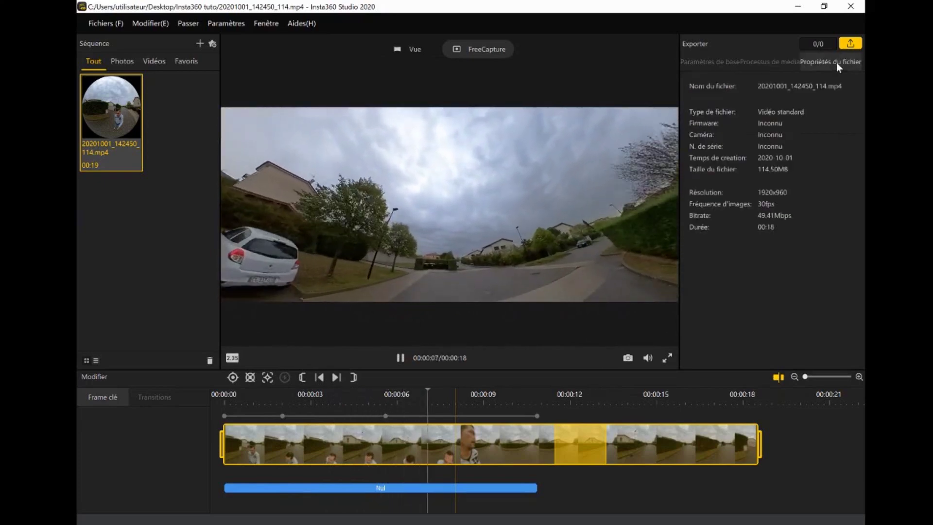